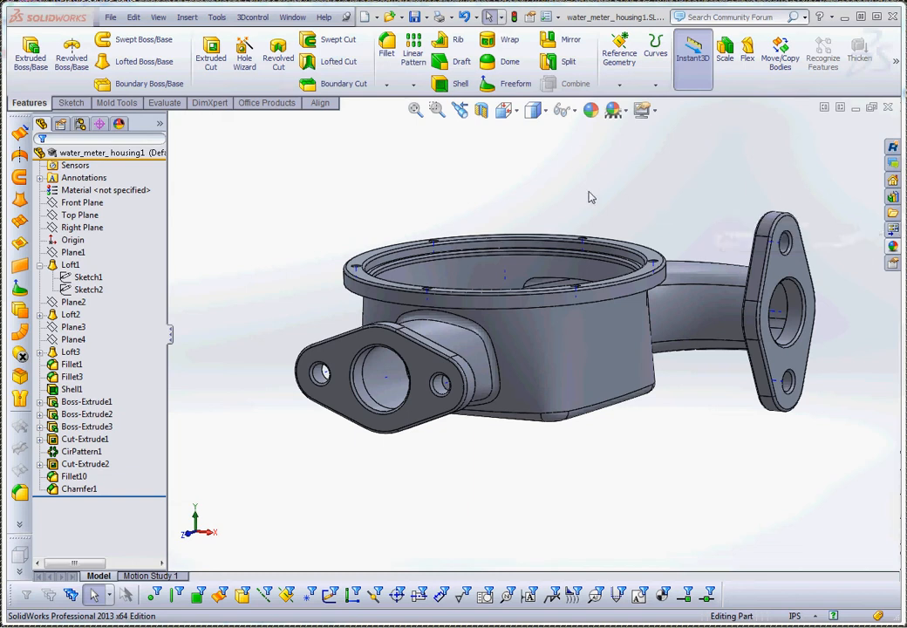
# Step: Examine which parts of the water meter housing Loft1, Loft2 and Loft3 form by highlighting each feature
pyautogui.moveTo(465, 232); pyautogui.dragTo(579, 447, button='middle')
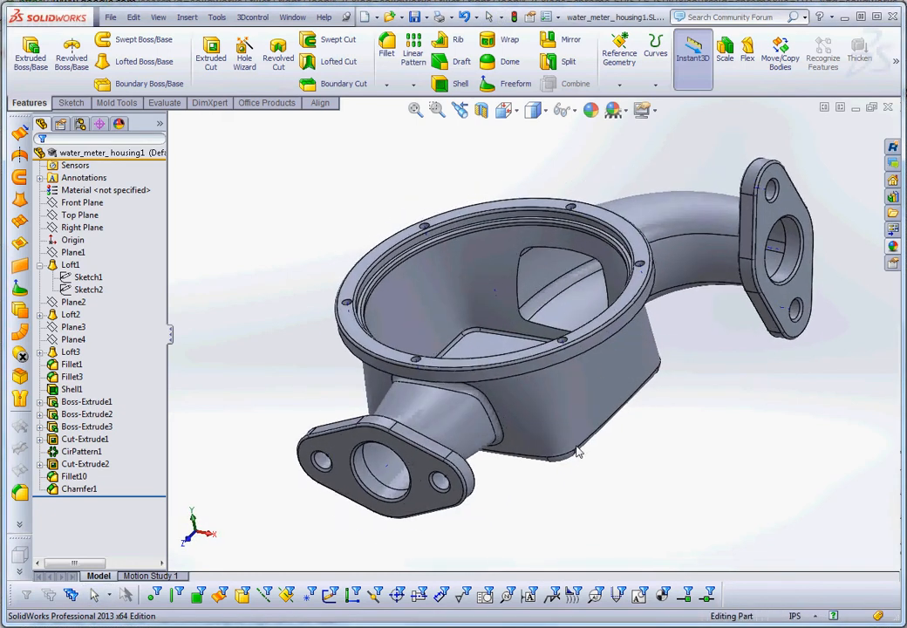
pyautogui.click(70, 264)
pyautogui.click(70, 264)
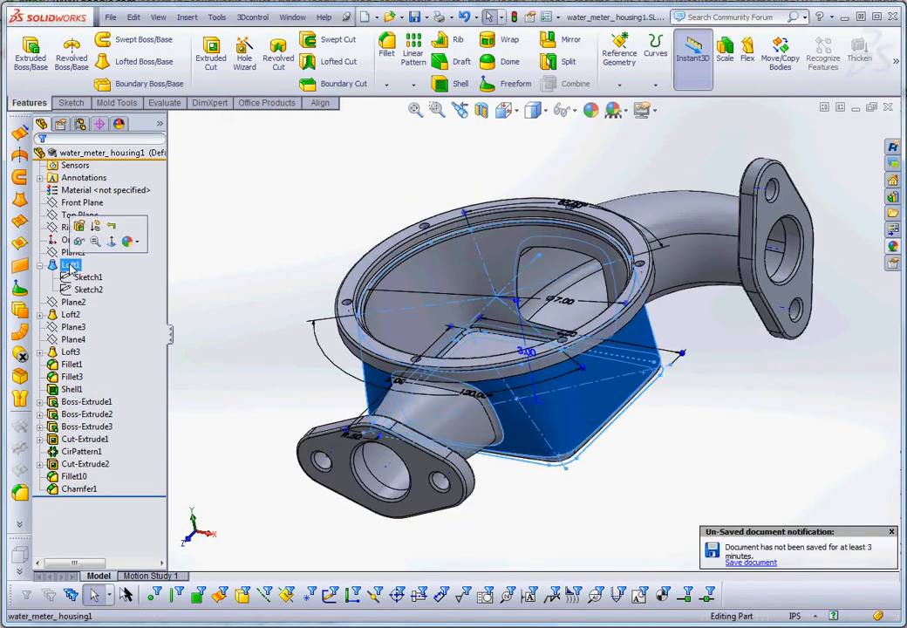
pyautogui.click(70, 314)
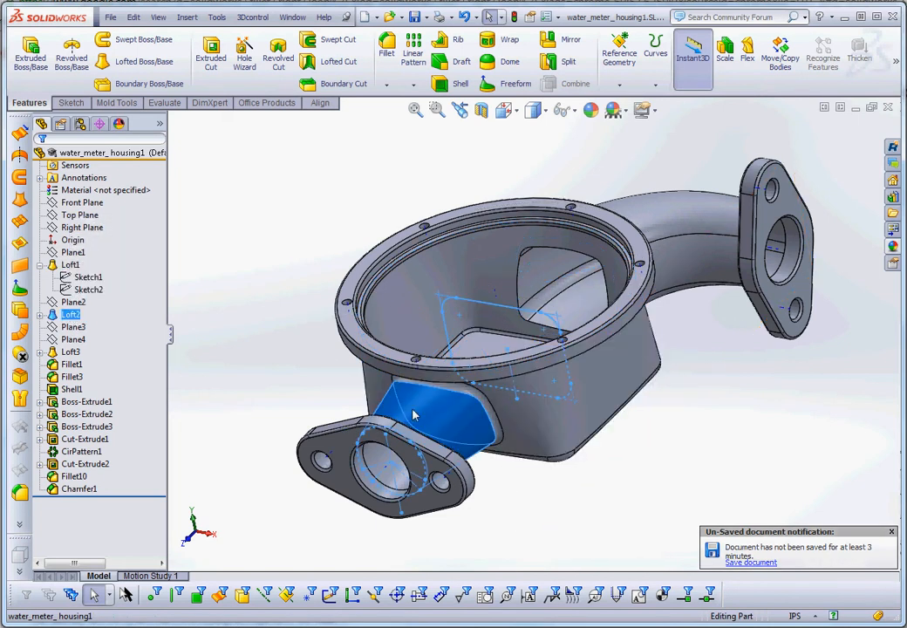
pyautogui.click(69, 351)
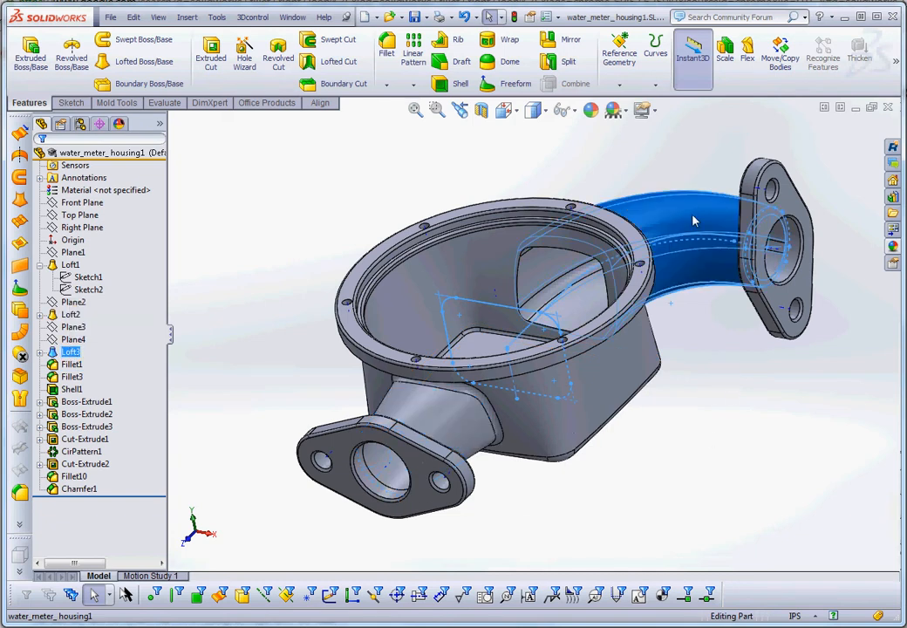
pyautogui.click(727, 470)
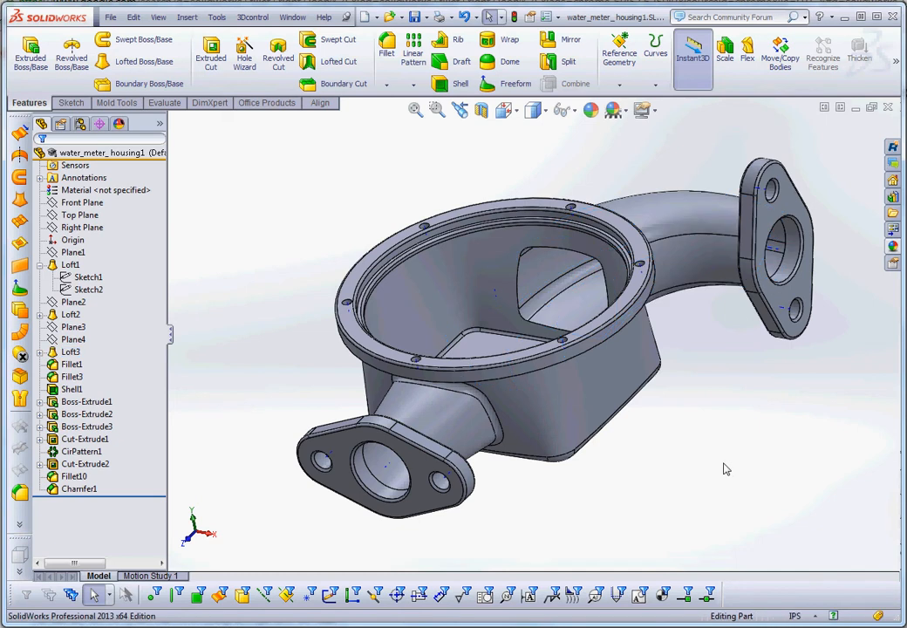
# Step: Examine the housing from several directions and highlight Loft3, the curved pipe leading to the flange
pyautogui.press('space')
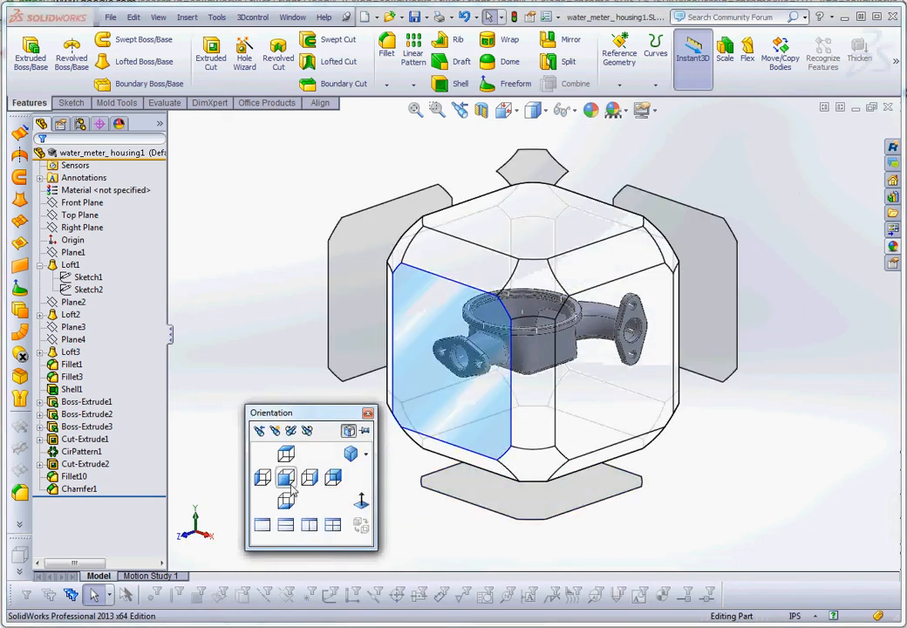
pyautogui.click(300, 489)
pyautogui.moveTo(597, 490); pyautogui.dragTo(541, 524, button='middle')
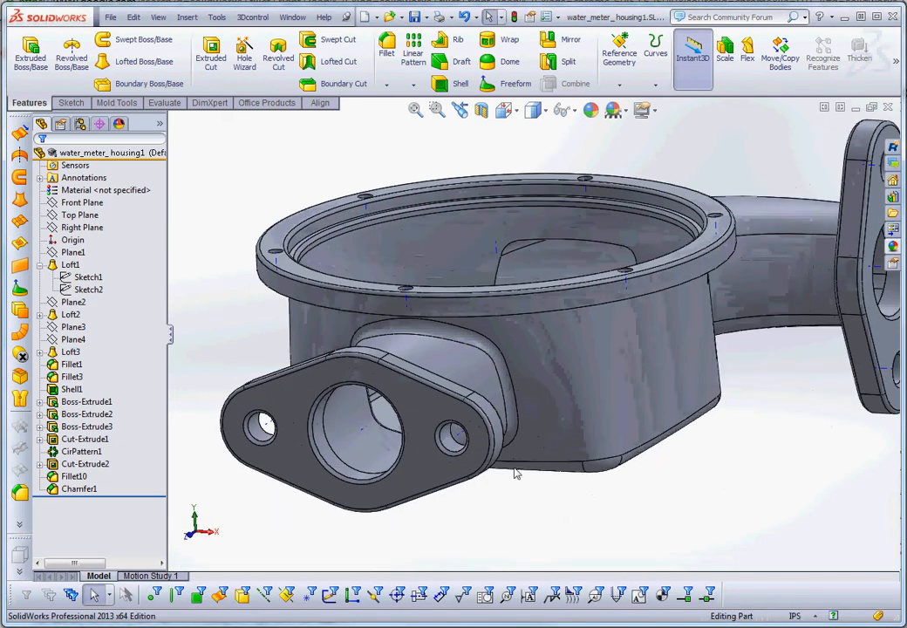
pyautogui.scroll(4, 485, 405)
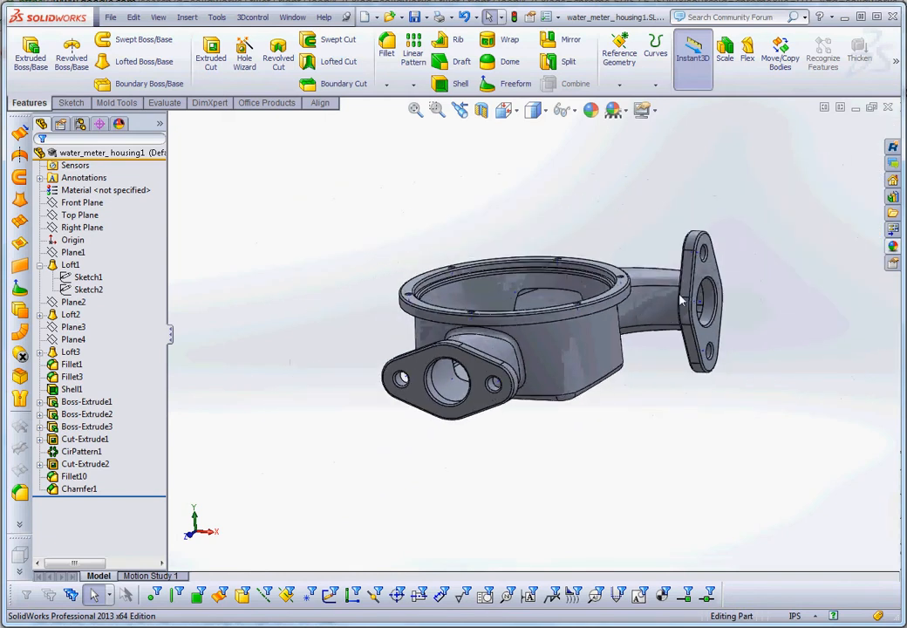
pyautogui.scroll(-2, 683, 298)
pyautogui.scroll(3, 641, 345)
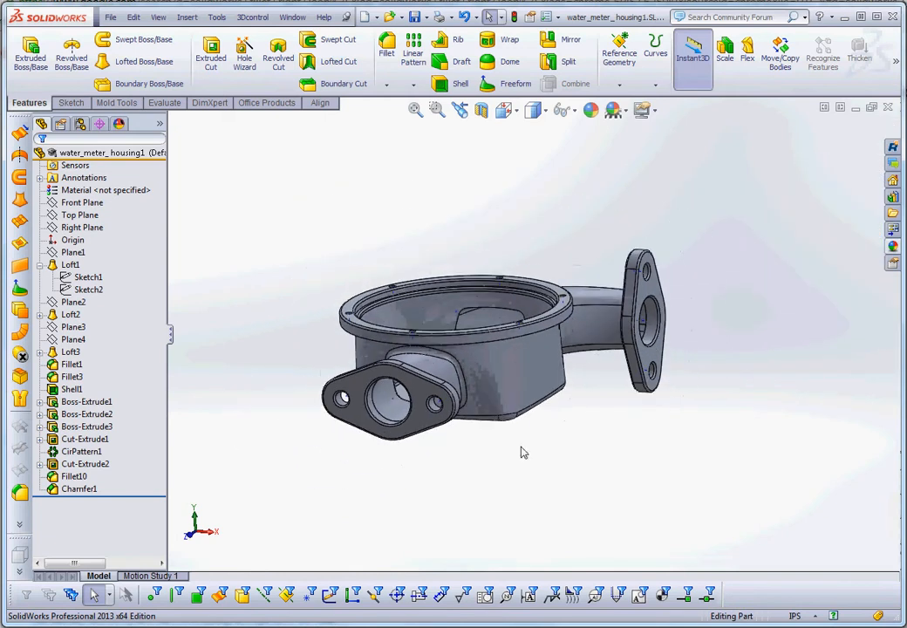
pyautogui.click(70, 352)
pyautogui.moveTo(573, 461); pyautogui.dragTo(581, 486, button='middle')
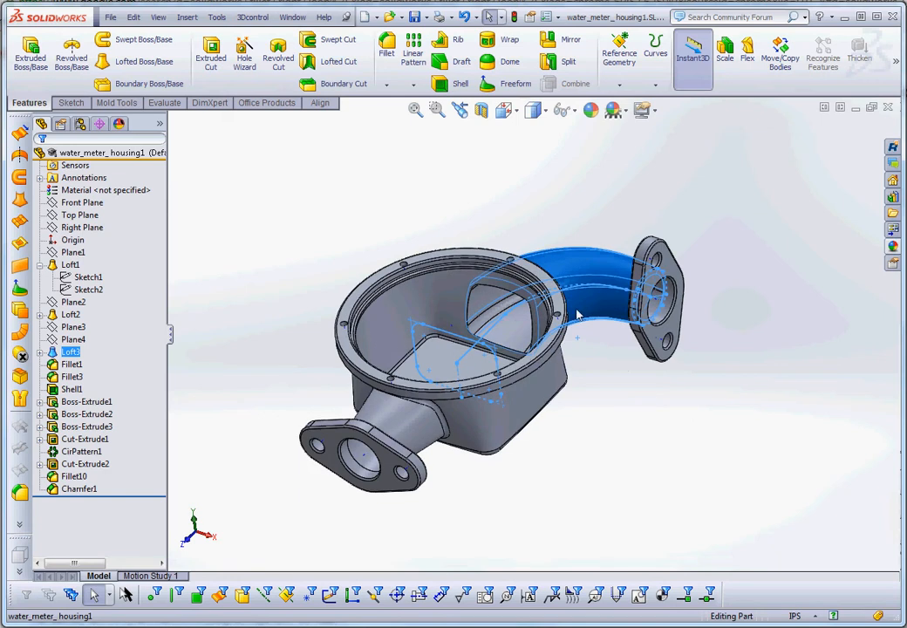
pyautogui.click(233, 353)
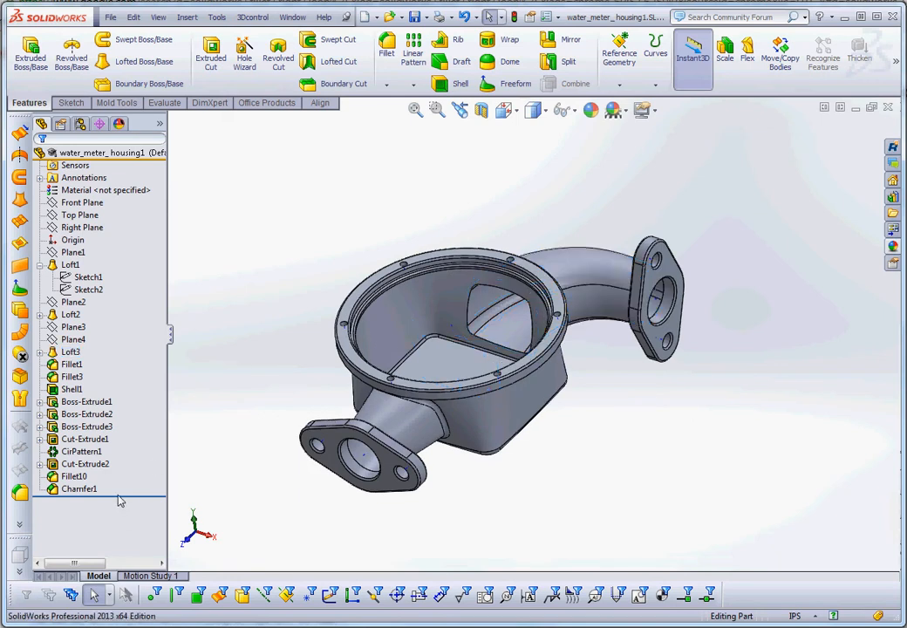
# Step: Roll the model back to just after Loft3 and inspect the solid lofted body
pyautogui.moveTo(119, 497); pyautogui.dragTo(119, 358)
pyautogui.moveTo(512, 431); pyautogui.dragTo(512, 403, button='middle')
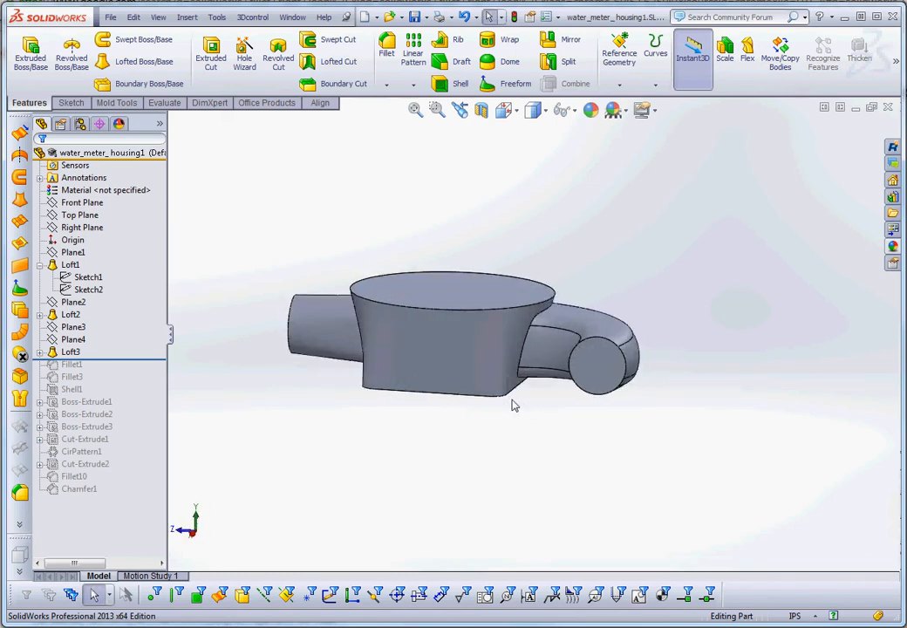
pyautogui.scroll(2, 544, 389)
pyautogui.scroll(-4, 509, 347)
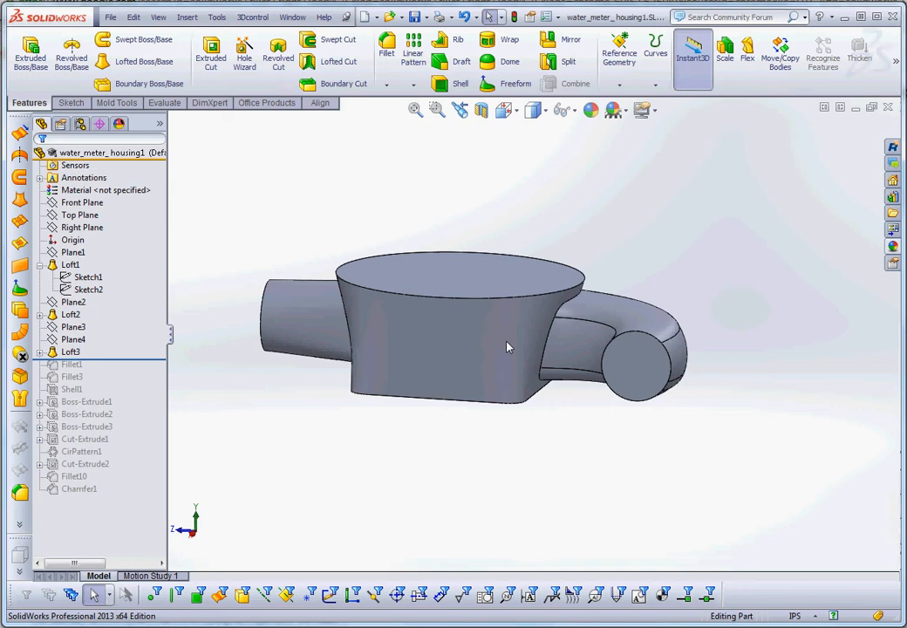
# Step: Open the definition of Loft3 to review its profiles and centerline, and close it without changing any settings
pyautogui.click(70, 265)
pyautogui.rightClick(70, 351)
pyautogui.click(168, 335)
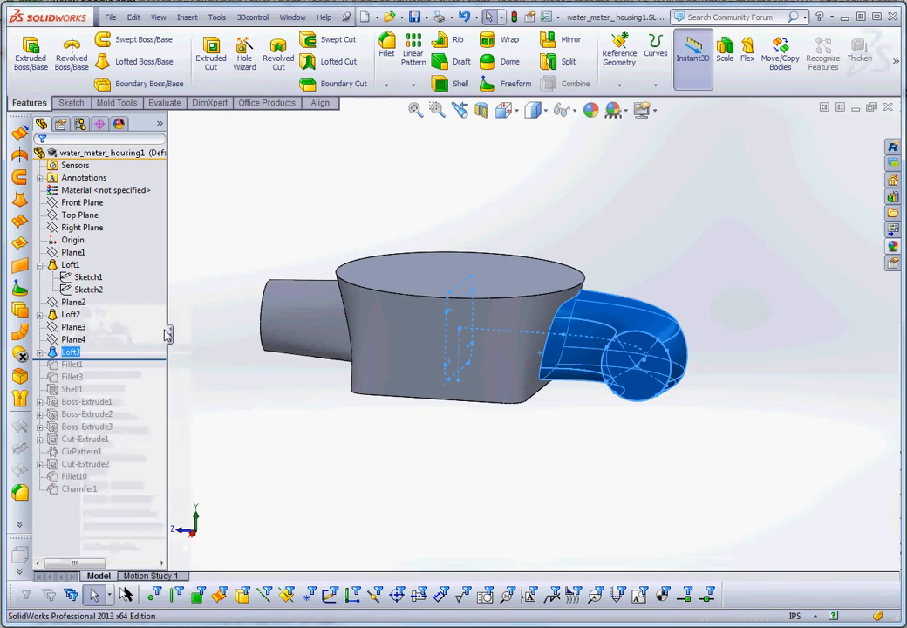
pyautogui.moveTo(490, 429); pyautogui.dragTo(462, 512, button='middle')
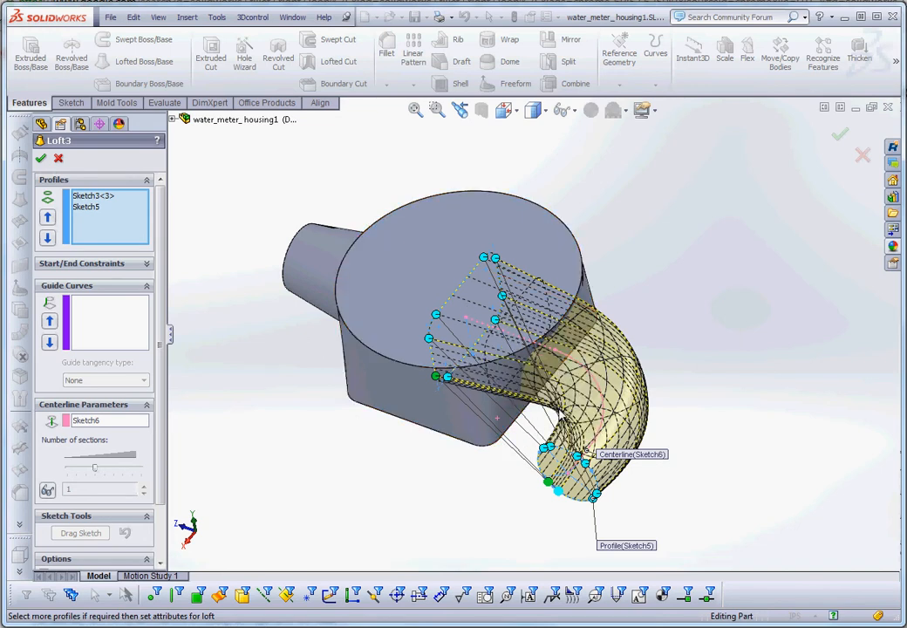
pyautogui.click(41, 158)
pyautogui.moveTo(381, 435); pyautogui.dragTo(413, 314, button='middle')
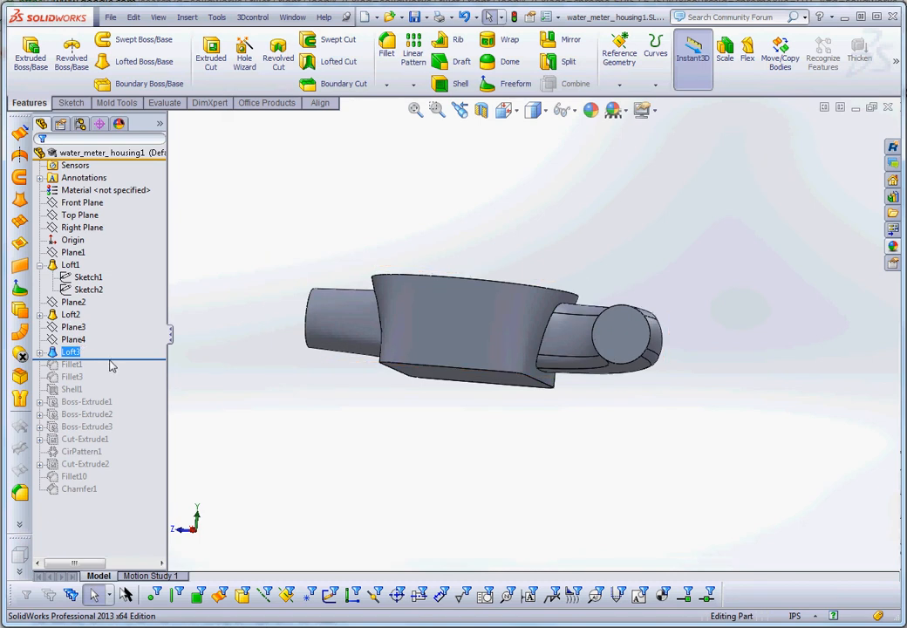
# Step: Roll the model forward through Fillet1 and Fillet3, inspecting the rounded base and the pipe junctions
pyautogui.moveTo(110, 364); pyautogui.dragTo(109, 372)
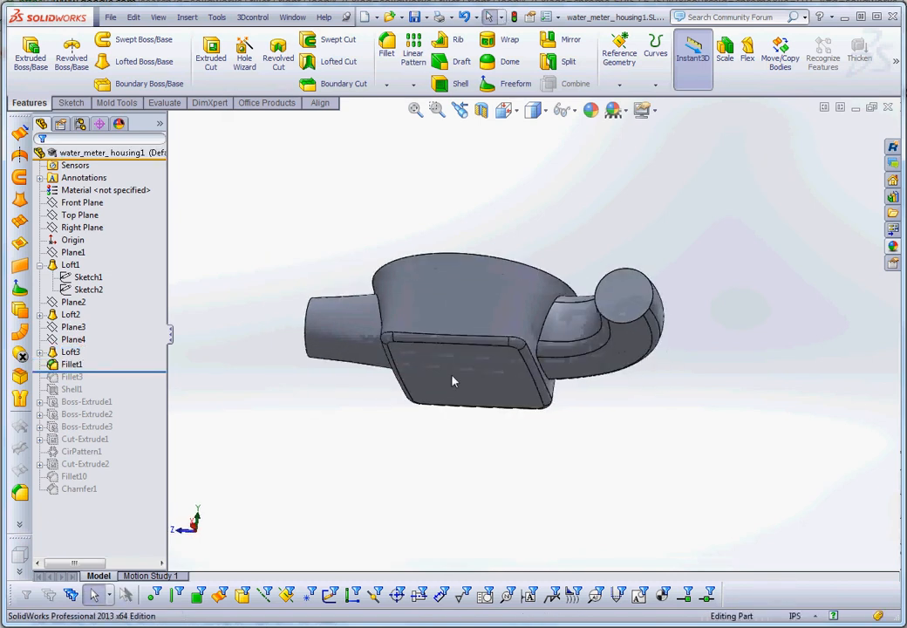
pyautogui.moveTo(123, 376); pyautogui.dragTo(124, 388)
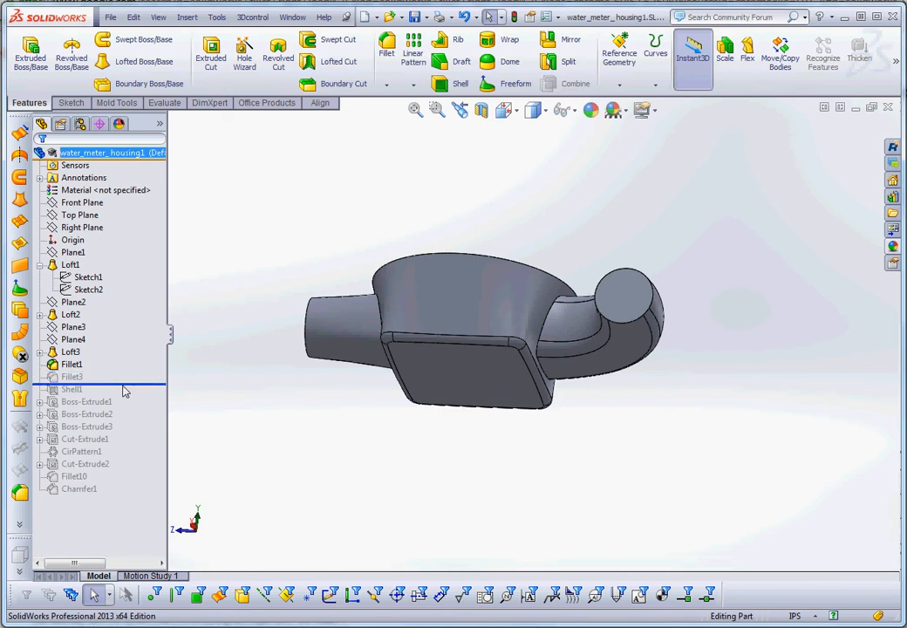
pyautogui.moveTo(346, 453); pyautogui.dragTo(500, 470, button='middle')
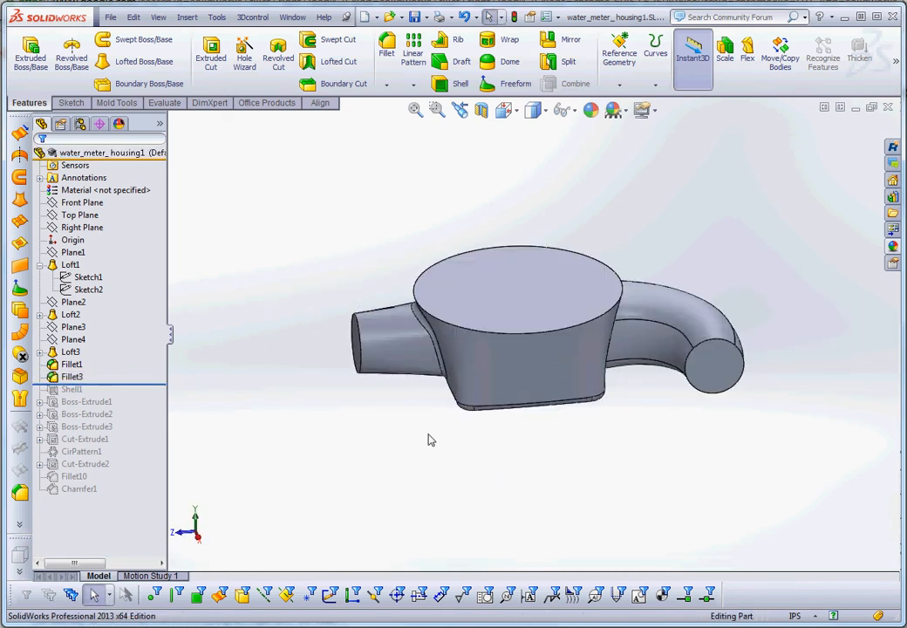
pyautogui.moveTo(584, 423); pyautogui.dragTo(579, 343, button='middle')
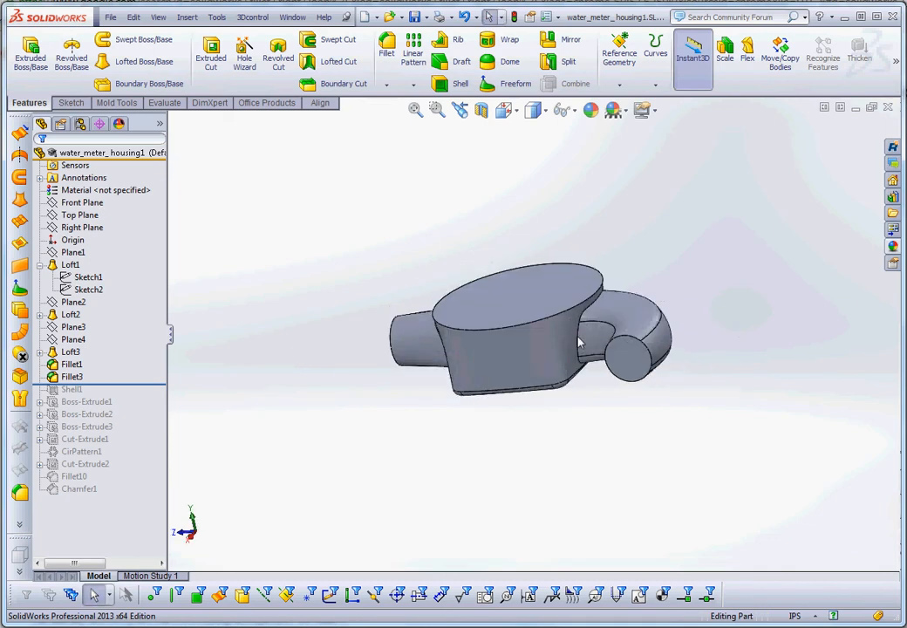
# Step: Roll the model forward past Shell1 and examine the hollow body, wall thickness and both pipe openings
pyautogui.moveTo(118, 384); pyautogui.dragTo(121, 397)
pyautogui.moveTo(400, 417); pyautogui.dragTo(456, 416, button='middle')
pyautogui.scroll(-3, 475, 351)
pyautogui.scroll(-3, 477, 355)
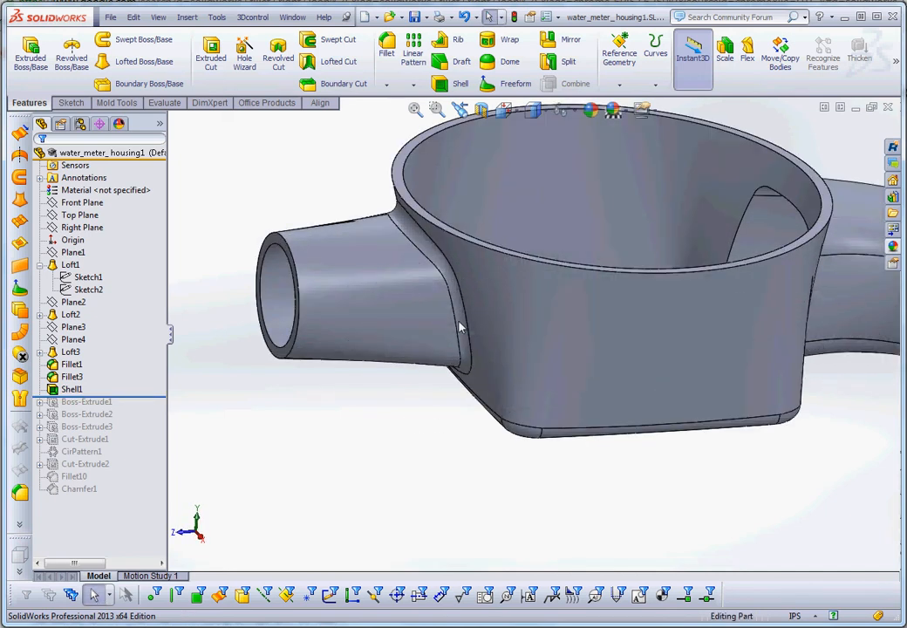
pyautogui.scroll(2, 454, 441)
pyautogui.moveTo(452, 445)
pyautogui.mouseDown(button='middle')
pyautogui.moveTo(442, 450)
pyautogui.moveTo(445, 443)
pyautogui.mouseUp(button='middle')
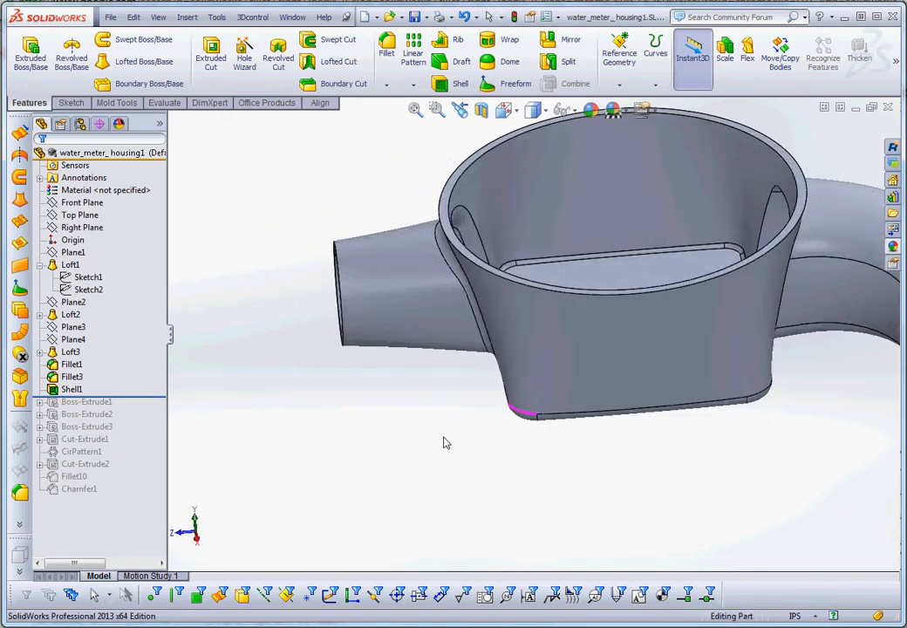
pyautogui.scroll(-1, 445, 442)
pyautogui.scroll(2, 559, 226)
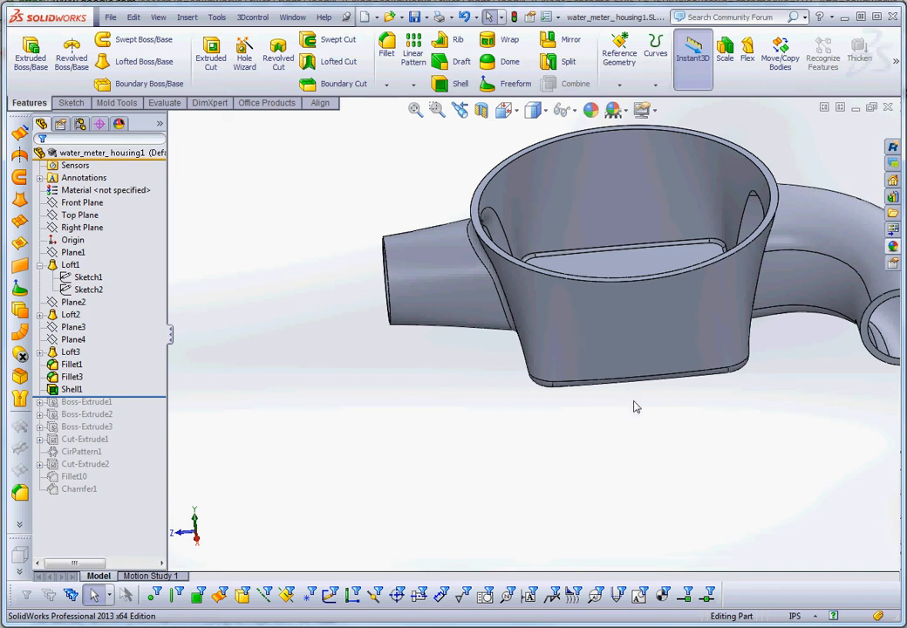
pyautogui.moveTo(634, 397); pyautogui.dragTo(638, 389, button='middle')
pyautogui.scroll(3, 636, 384)
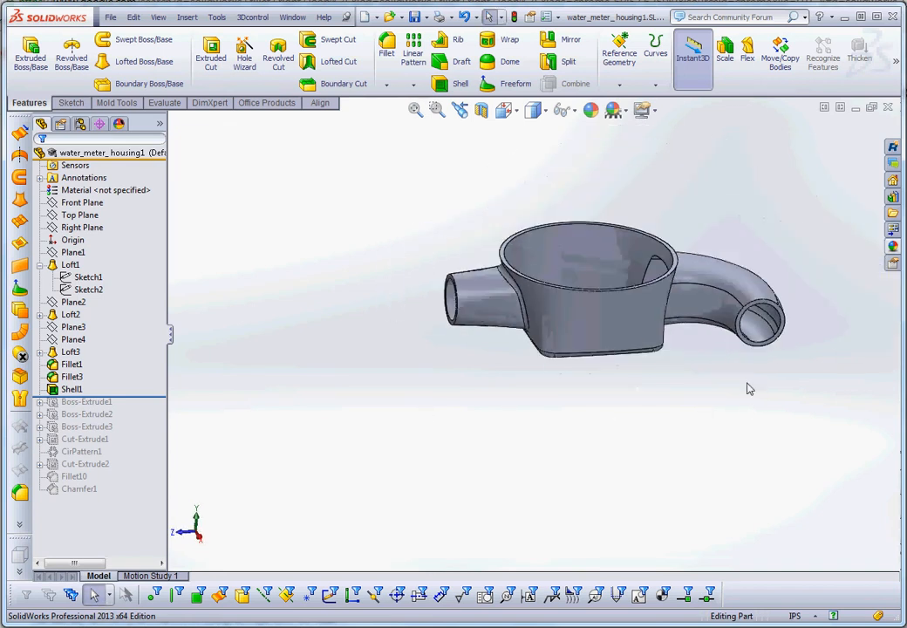
pyautogui.moveTo(709, 349); pyautogui.dragTo(684, 342, button='middle')
pyautogui.scroll(-3, 684, 347)
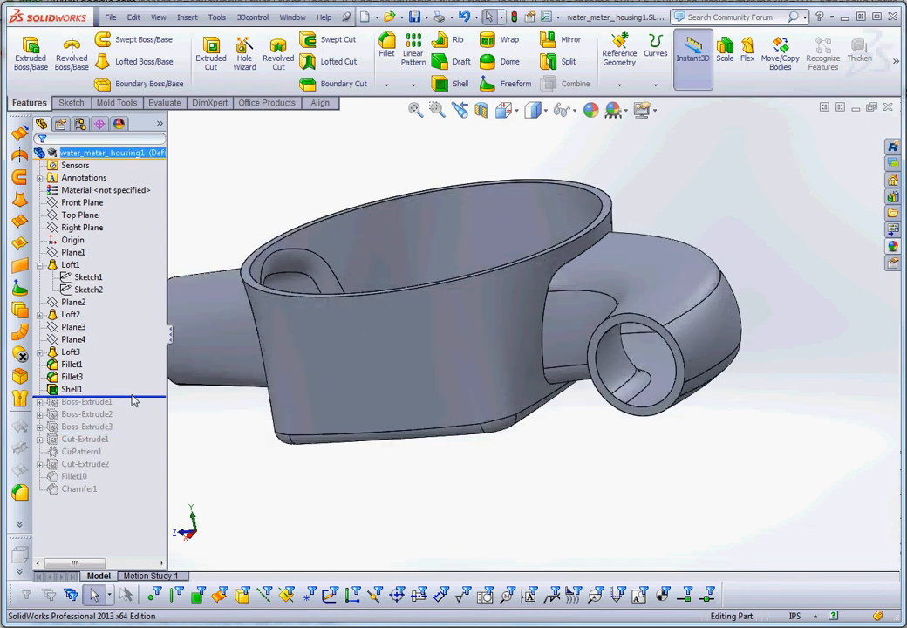
# Step: Roll back to before Shell1 and try a 0.175 in constant-radius fillet on the edge where the curved pipe meets the body
pyautogui.moveTo(131, 397); pyautogui.dragTo(132, 384)
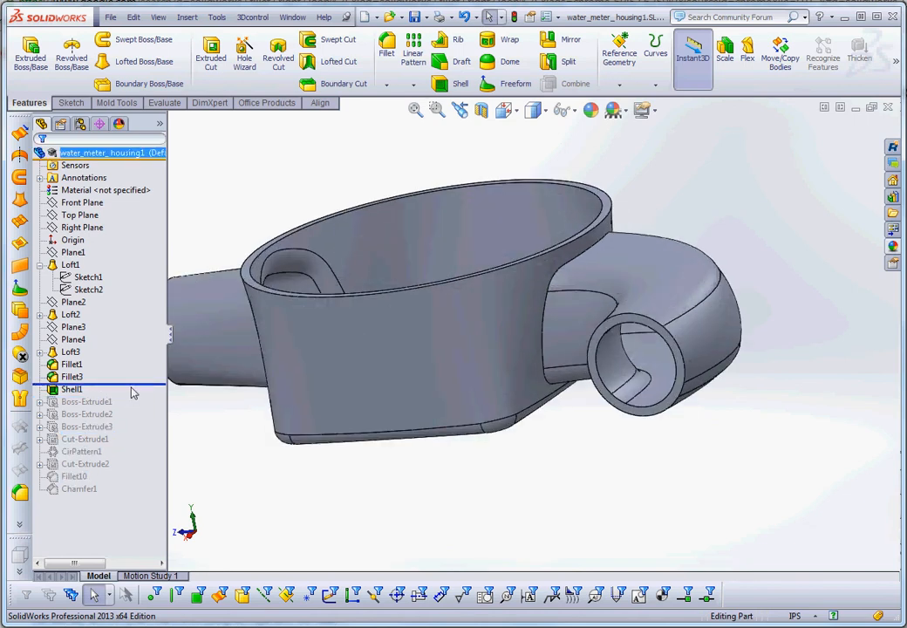
pyautogui.click(386, 46)
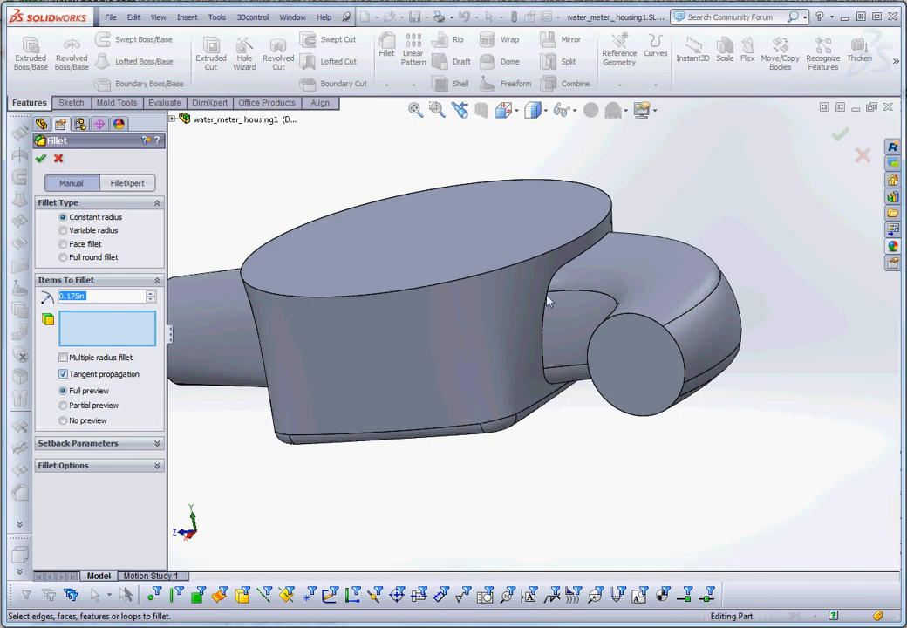
pyautogui.scroll(-2, 549, 323)
pyautogui.scroll(1, 545, 333)
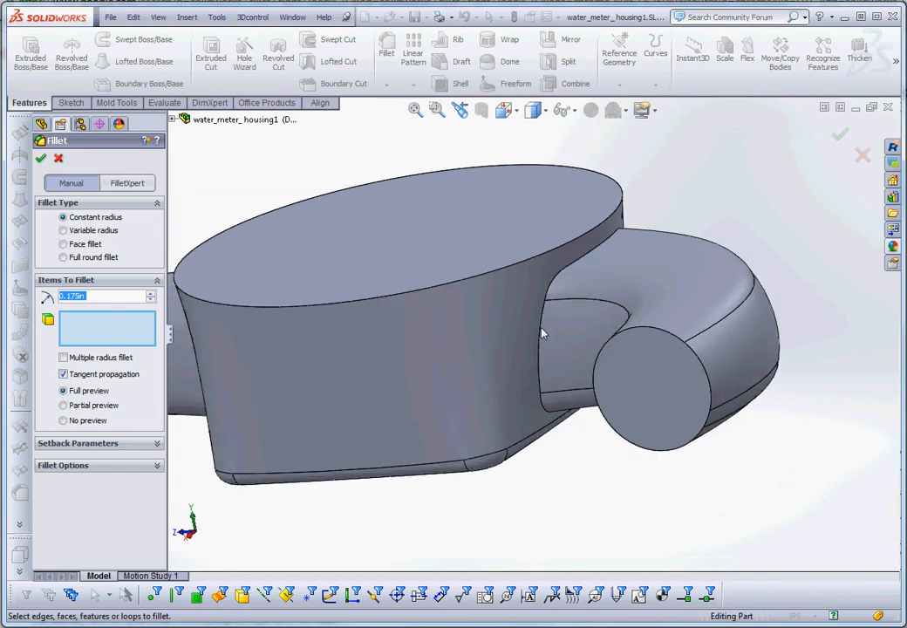
pyautogui.click(542, 337)
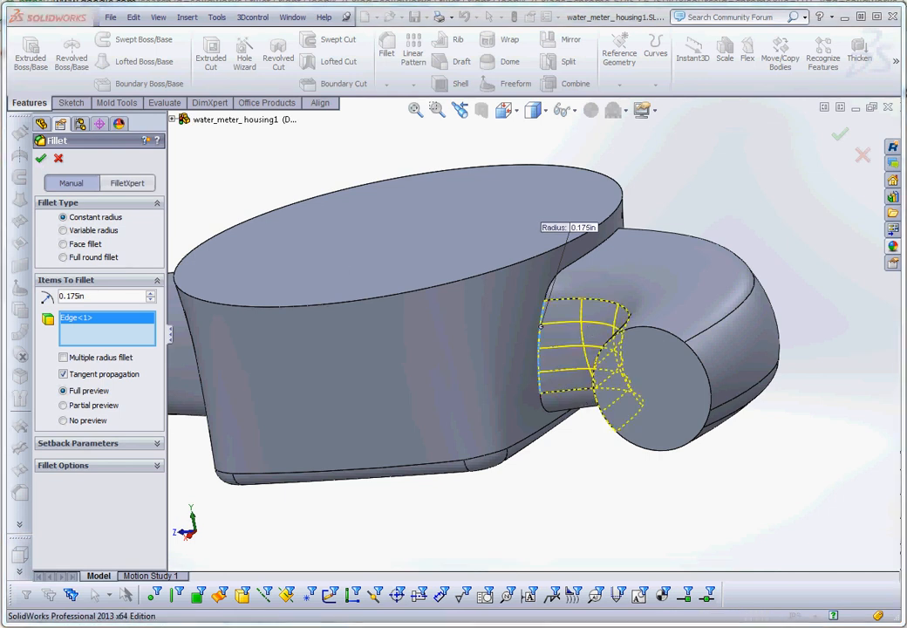
pyautogui.moveTo(799, 267); pyautogui.dragTo(650, 235)
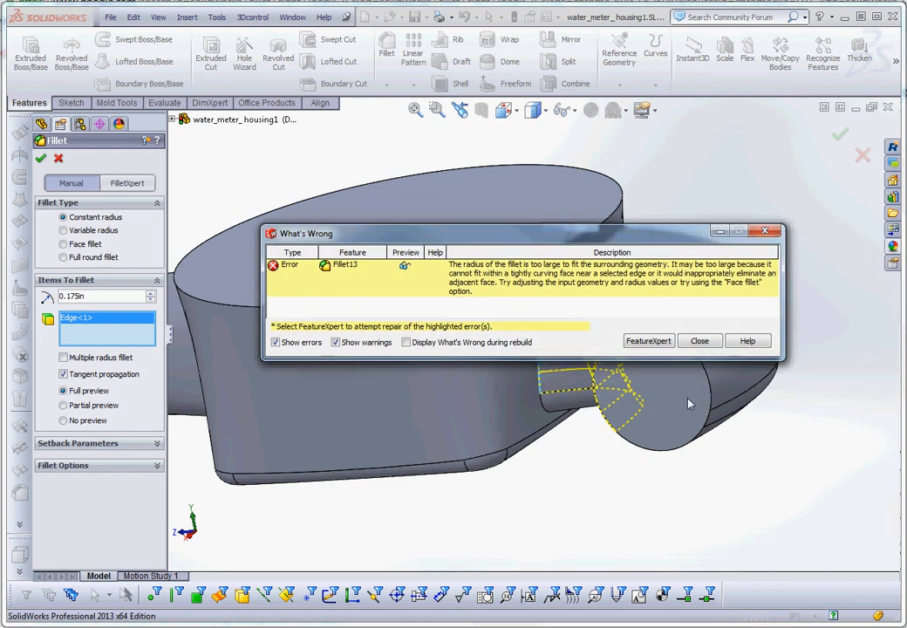
pyautogui.click(699, 341)
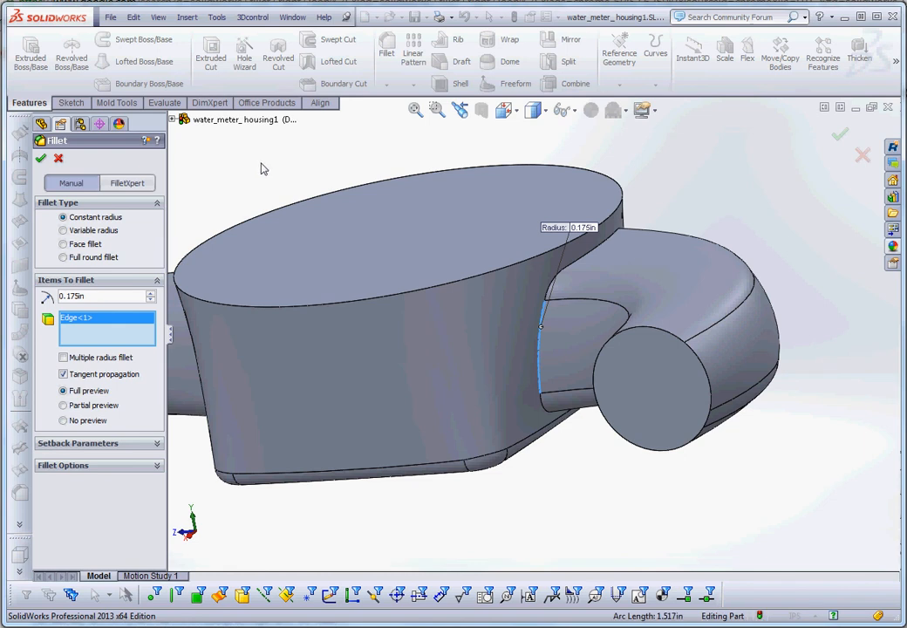
pyautogui.scroll(3, 532, 427)
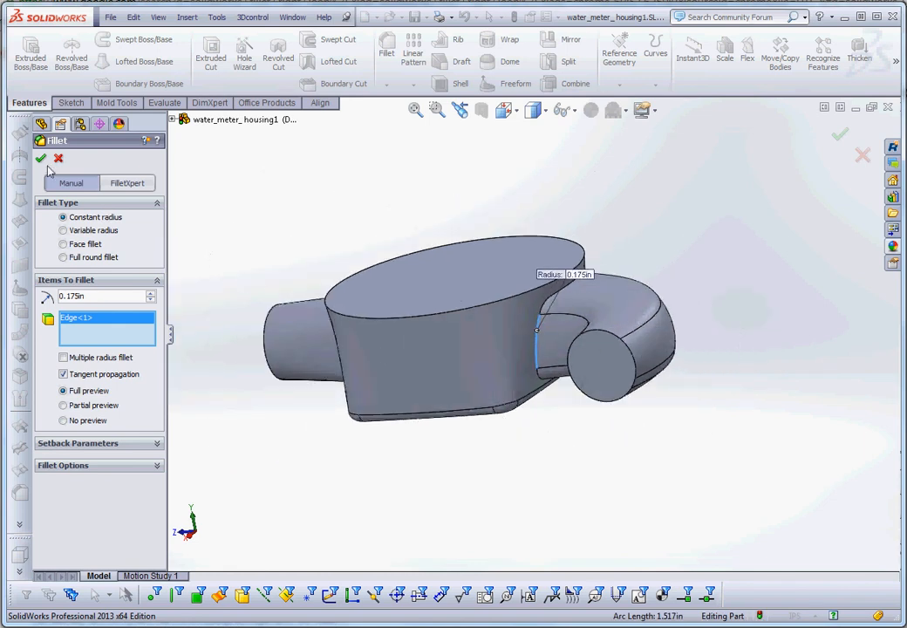